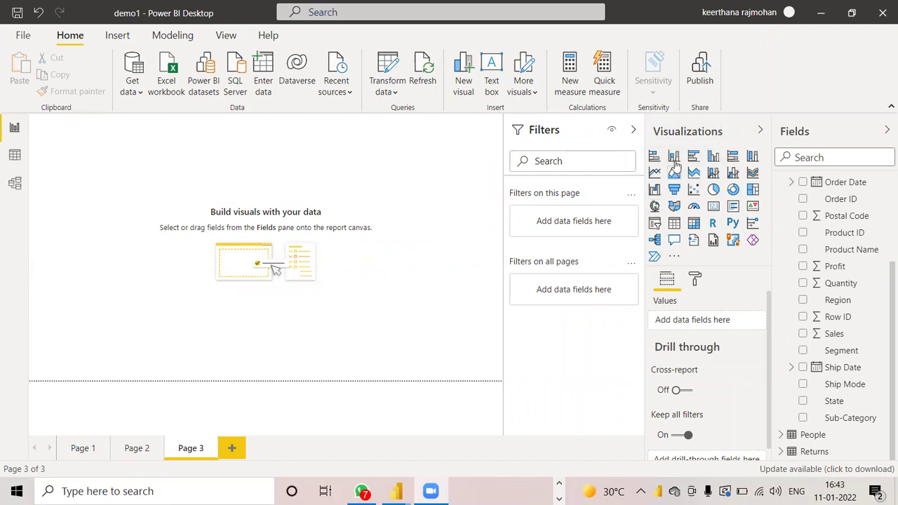
- Add a stacked column chart to Page 3, then reposition it and roughly double its size
{"action": "left_click", "coordinate": [673, 158]}
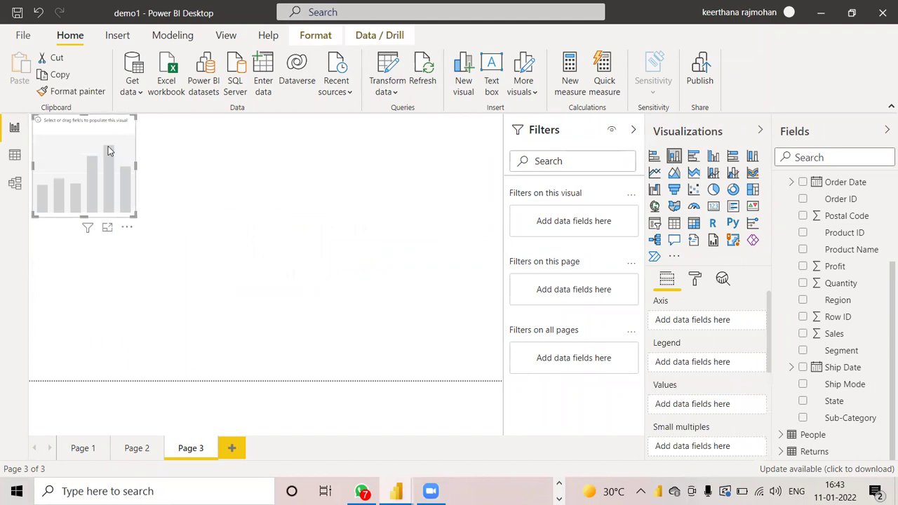
{"action": "left_click_drag", "start_coordinate": [108, 146], "coordinate": [163, 184]}
{"action": "left_click", "coordinate": [179, 238]}
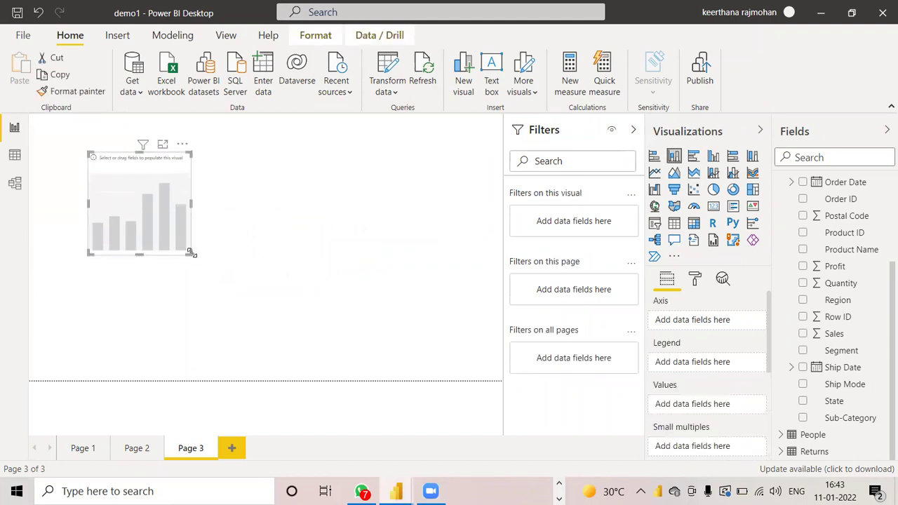
{"action": "left_click_drag", "start_coordinate": [193, 257], "coordinate": [366, 314]}
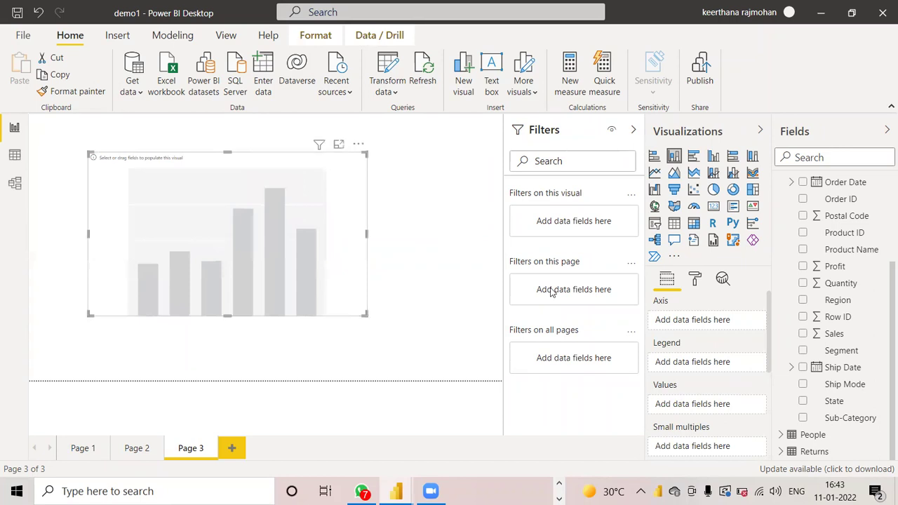
- Plot Sales by Sub-Category stacked by Region, and enlarge the chart further
{"action": "left_click", "coordinate": [802, 418]}
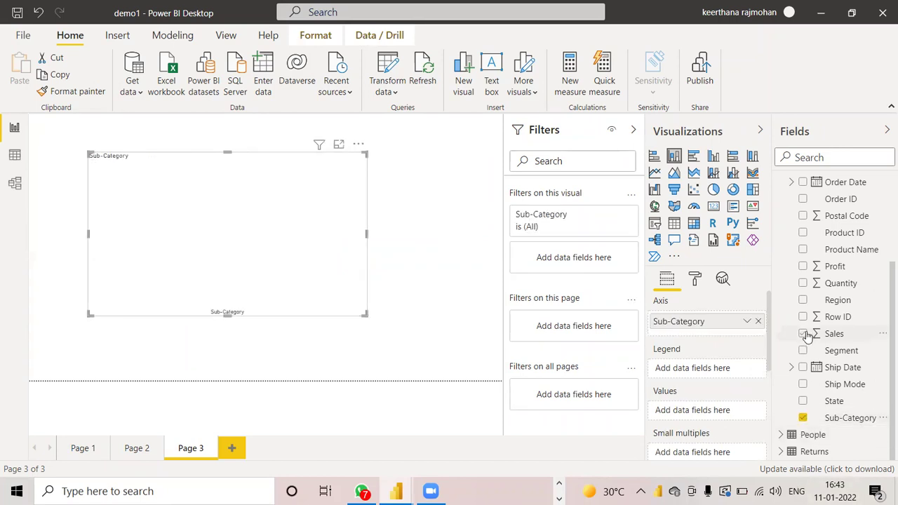
{"action": "left_click", "coordinate": [803, 334]}
{"action": "left_click", "coordinate": [803, 301]}
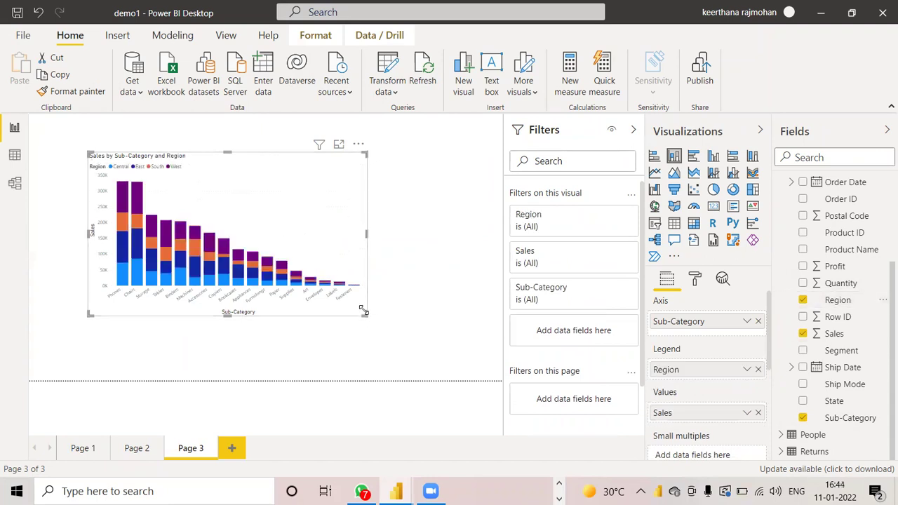
{"action": "left_click_drag", "start_coordinate": [364, 314], "coordinate": [452, 358]}
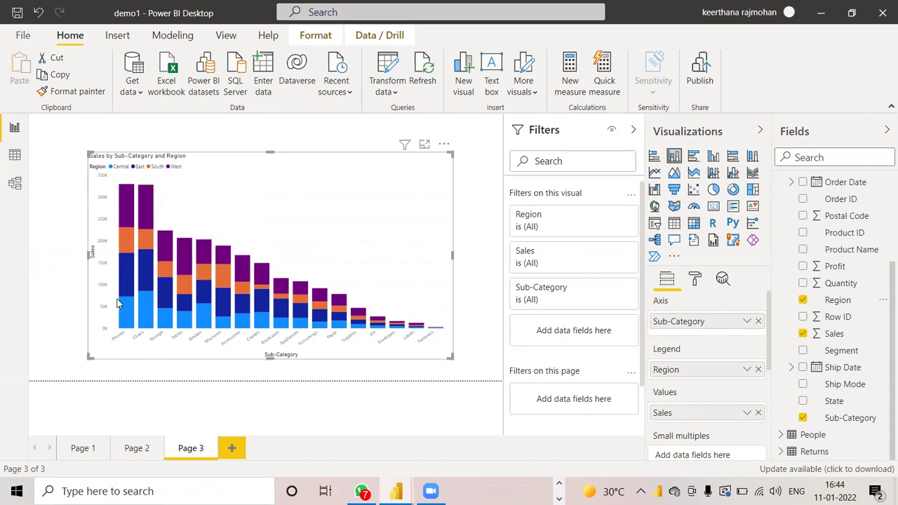
{"action": "mouse_move", "coordinate": [127, 256]}
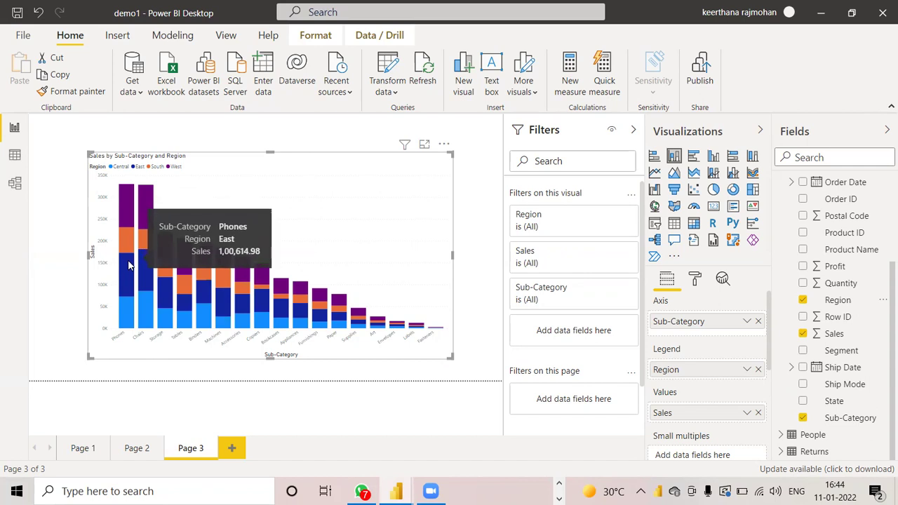
{"action": "mouse_move", "coordinate": [128, 224]}
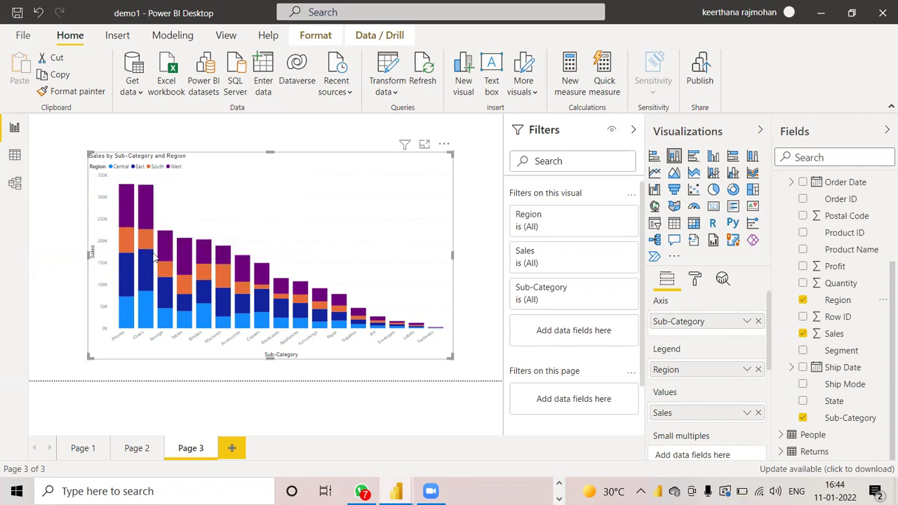
{"action": "mouse_move", "coordinate": [256, 300]}
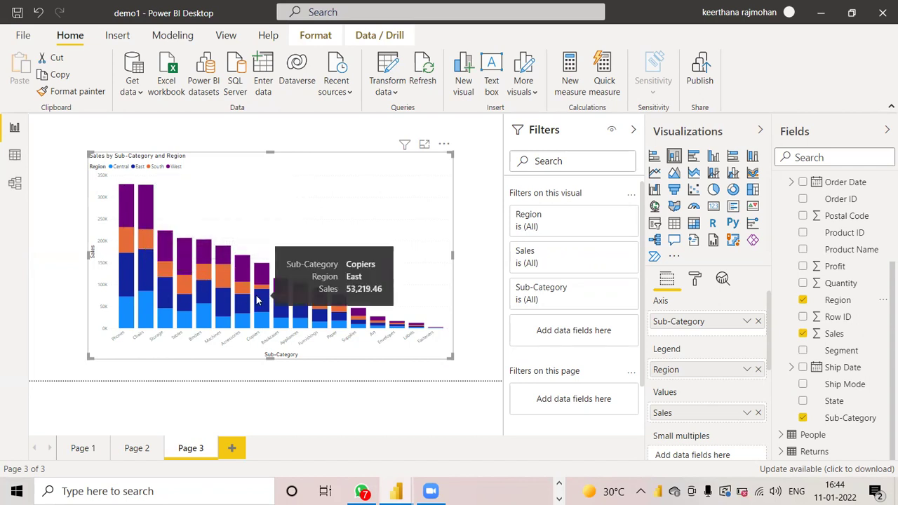
- Multi-select the Phones West and Supplies West bar segments on the chart
{"action": "left_click", "coordinate": [126, 215]}
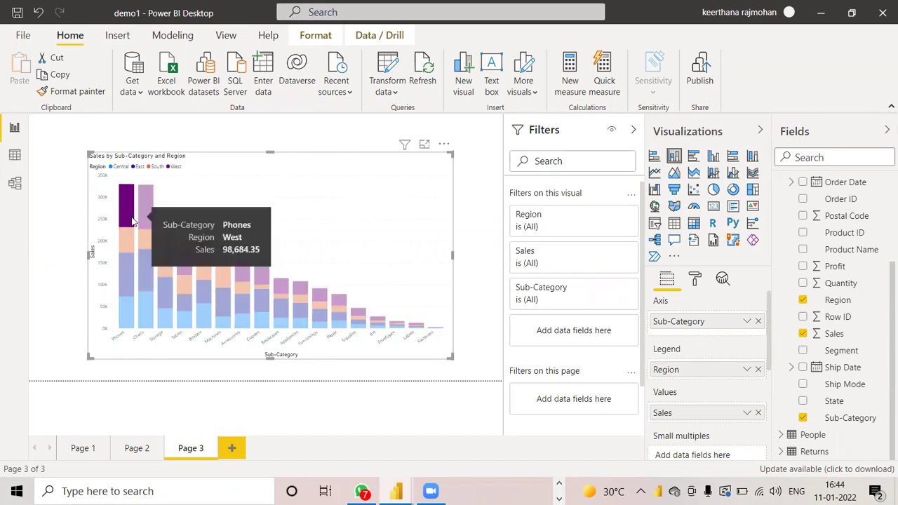
{"action": "left_click", "coordinate": [132, 216]}
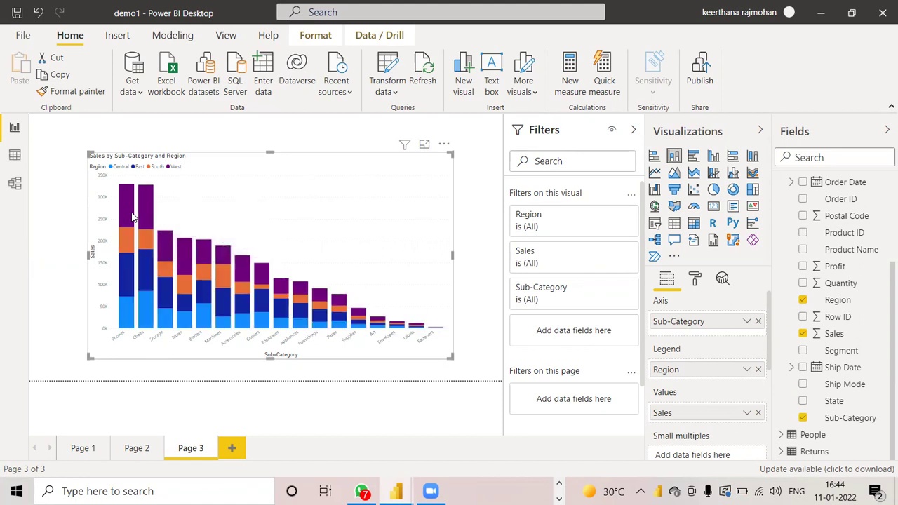
{"action": "left_click", "coordinate": [133, 216]}
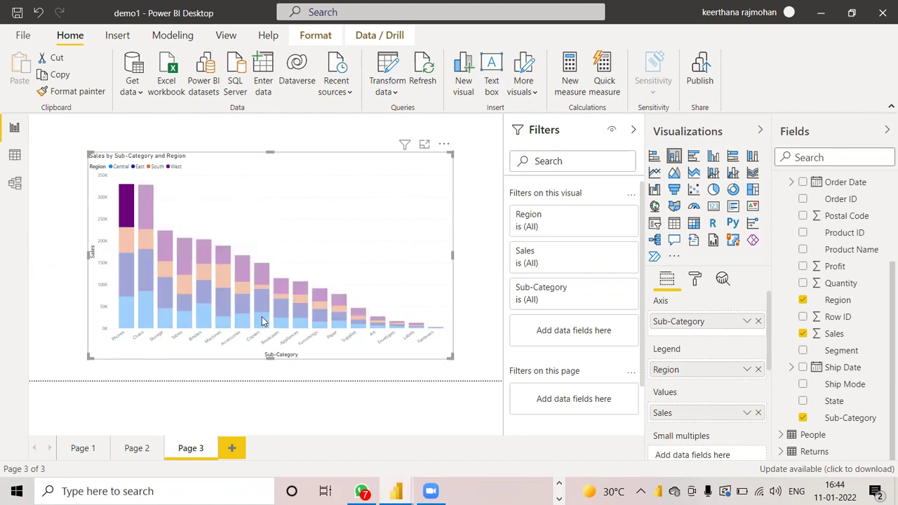
{"action": "left_click", "coordinate": [357, 315], "text": "ctrl"}
- Include only the selected data points, leaving Phones, Copiers and Supplies bars
{"action": "right_click", "coordinate": [258, 324]}
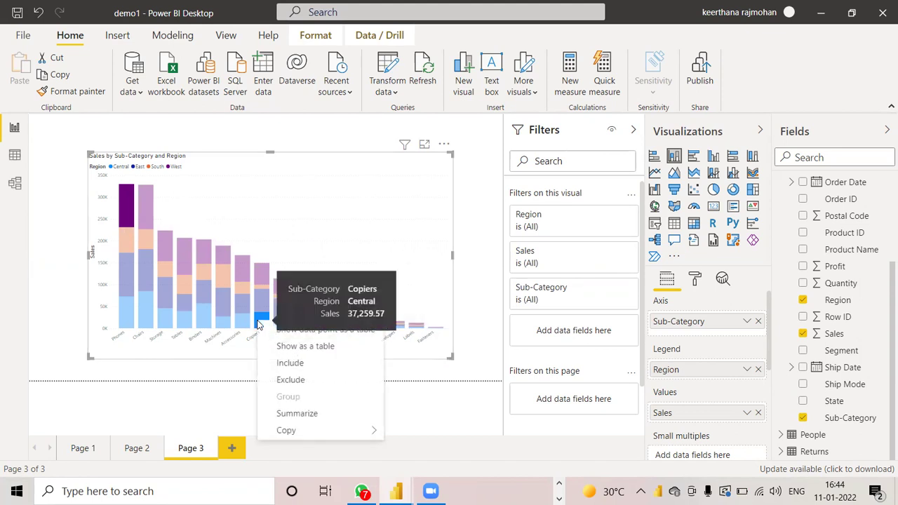
{"action": "left_click", "coordinate": [318, 366]}
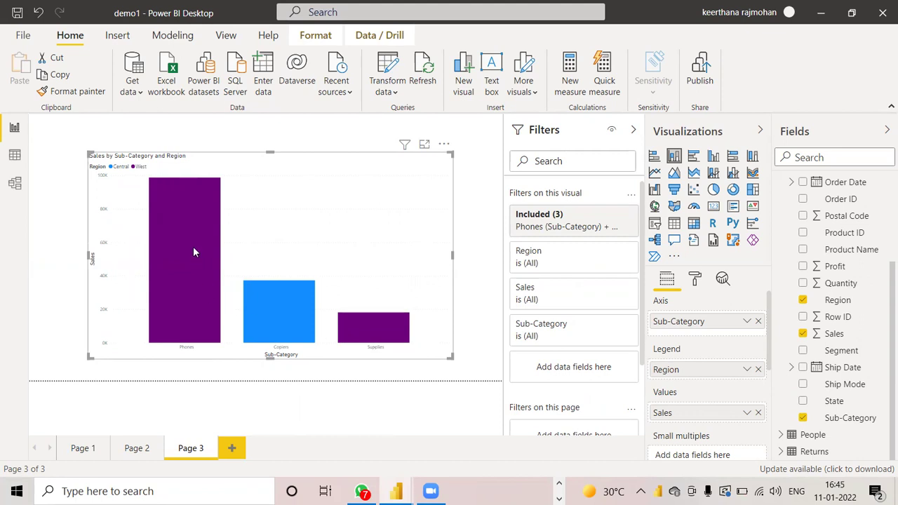
{"action": "mouse_move", "coordinate": [379, 327]}
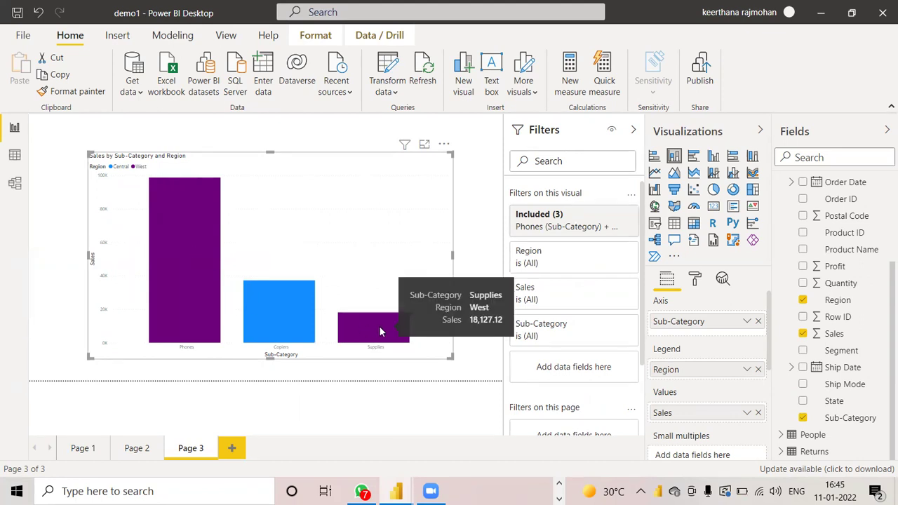
{"action": "mouse_move", "coordinate": [213, 304]}
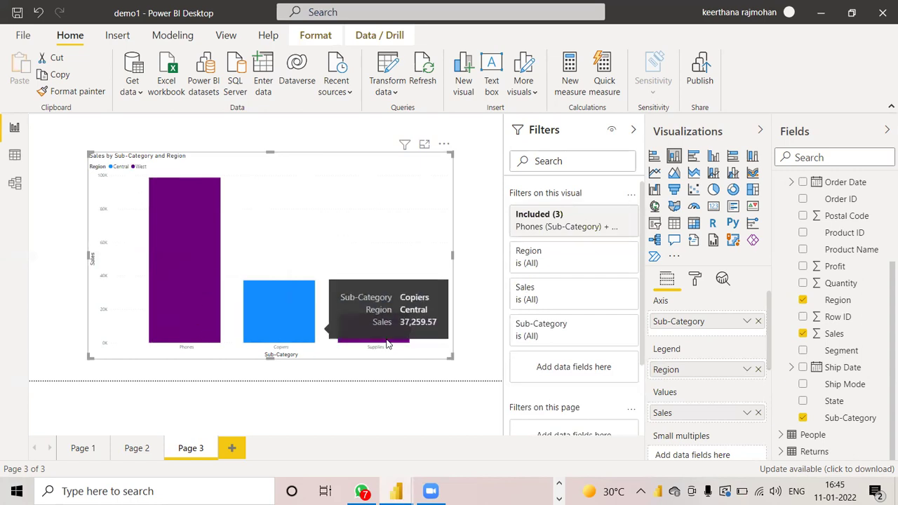
{"action": "mouse_move", "coordinate": [396, 346]}
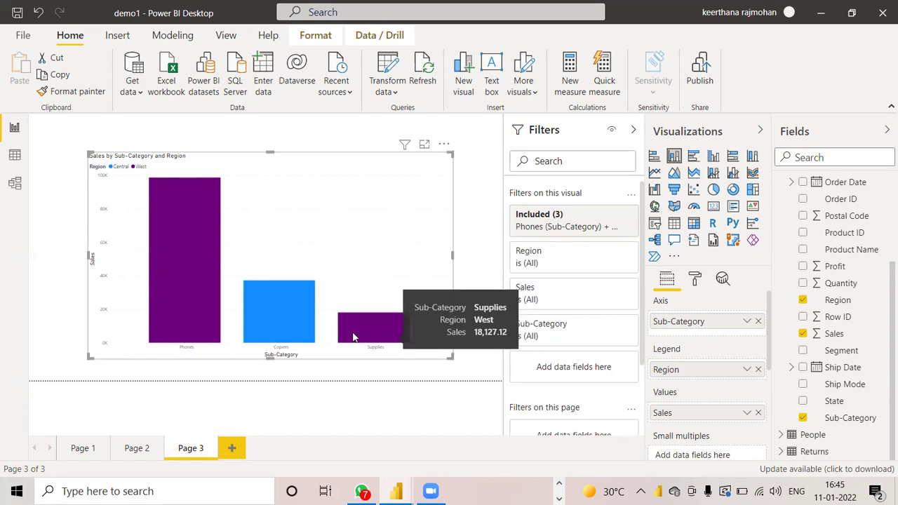
{"action": "mouse_move", "coordinate": [276, 342]}
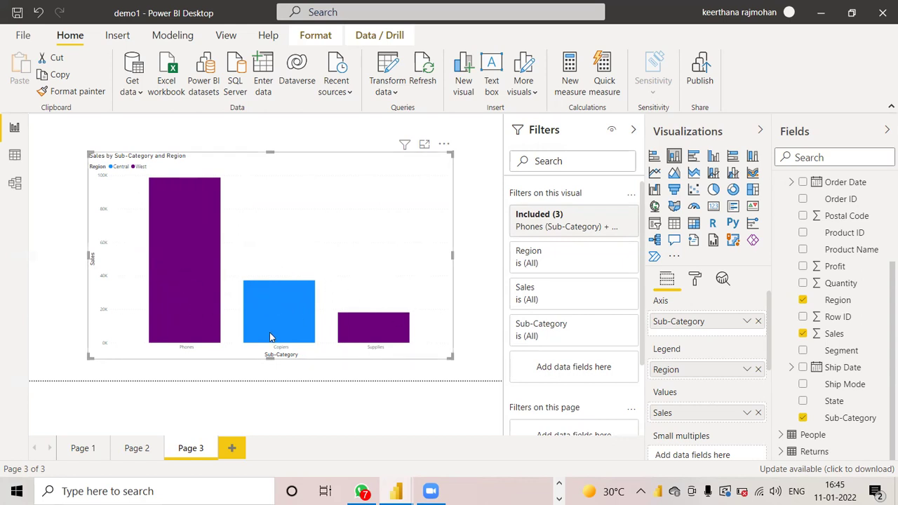
- Undo the three-point inclusion filter and select the Phones Central segment
{"action": "left_click", "coordinate": [40, 13]}
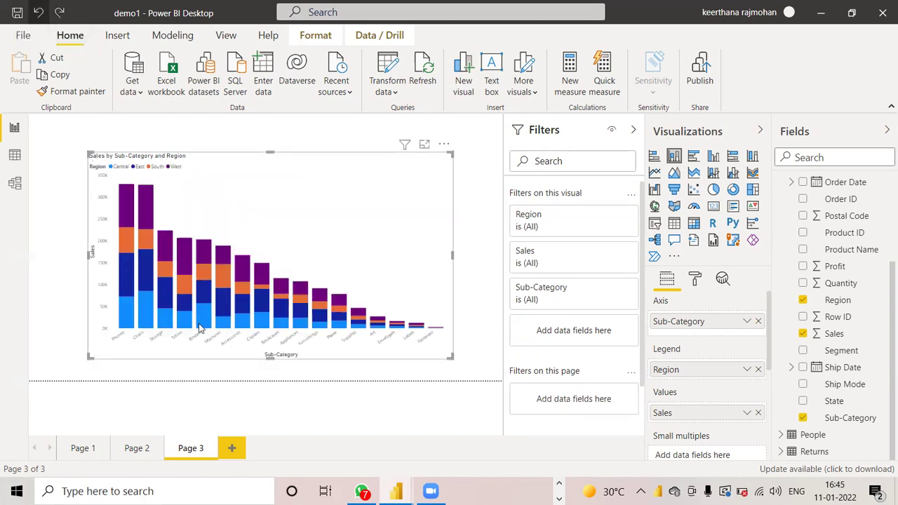
{"action": "mouse_move", "coordinate": [199, 328]}
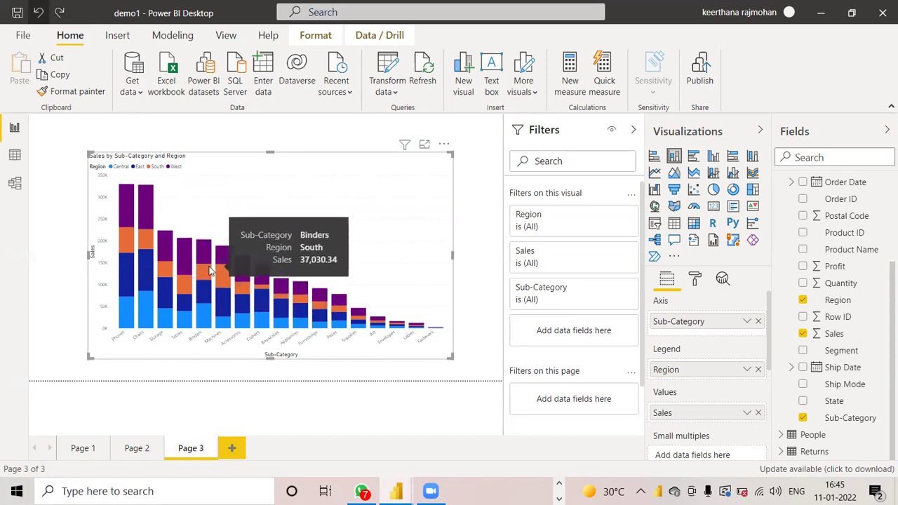
{"action": "left_click", "coordinate": [121, 320]}
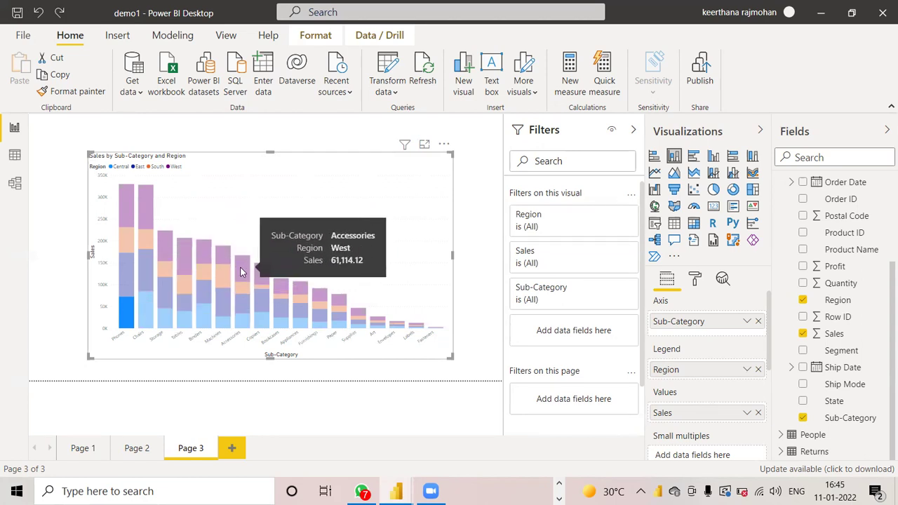
- Select both Phones Central and Accessories West, and bring up Accessories West's data point options
{"action": "left_click", "coordinate": [241, 271], "text": "ctrl"}
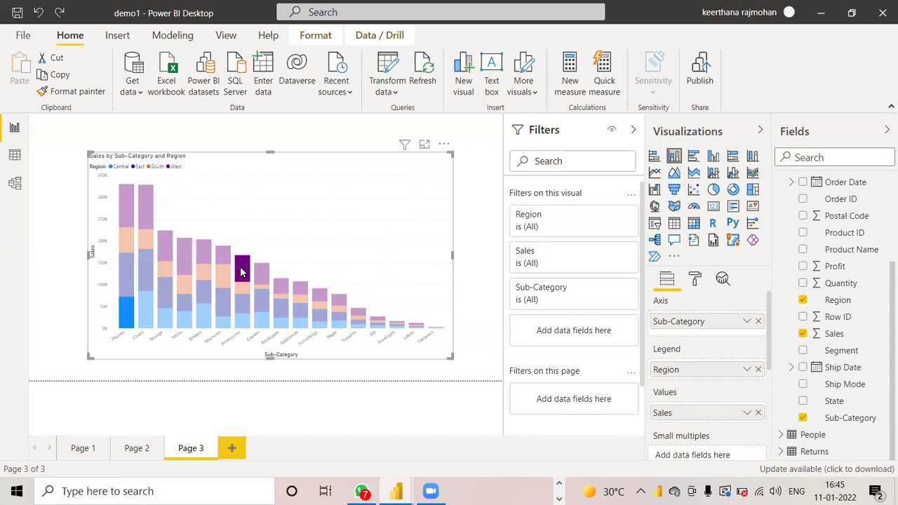
{"action": "left_click", "coordinate": [240, 271]}
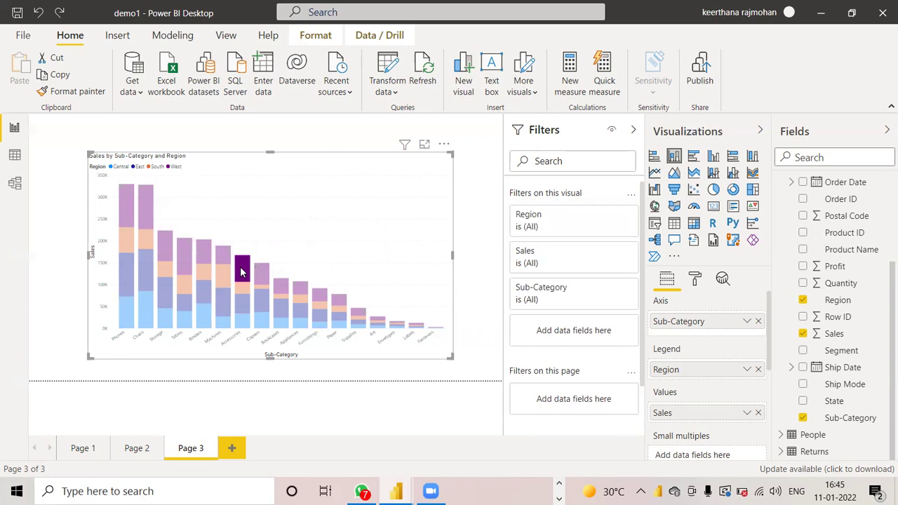
{"action": "left_click", "coordinate": [128, 317], "text": "ctrl"}
{"action": "left_click", "coordinate": [128, 316]}
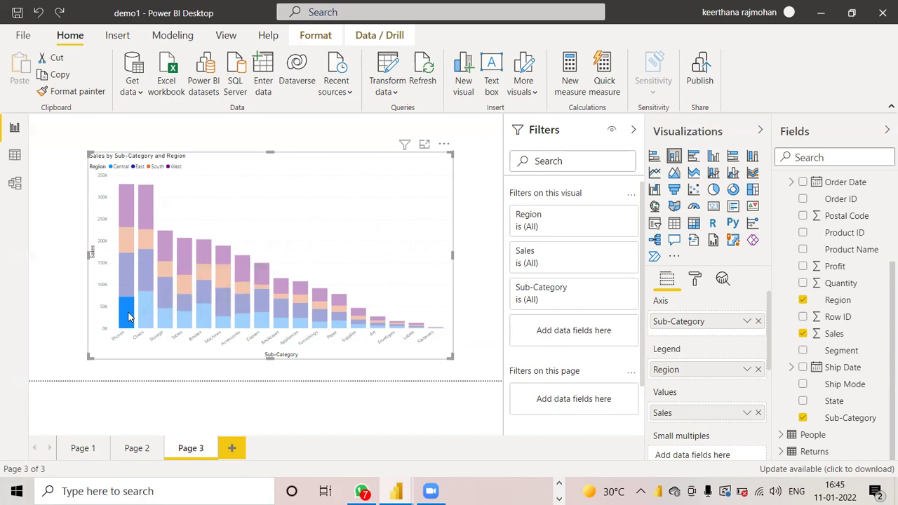
{"action": "left_click", "coordinate": [240, 272], "text": "ctrl"}
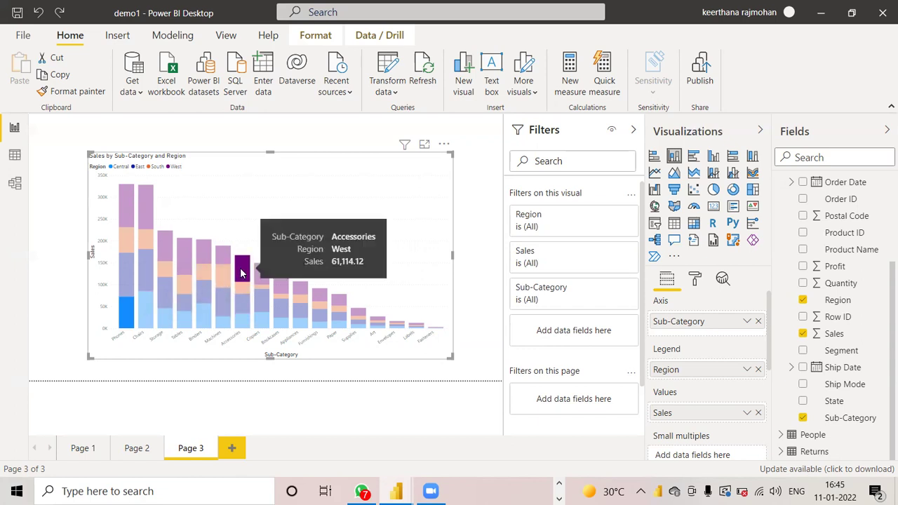
{"action": "right_click", "coordinate": [125, 309]}
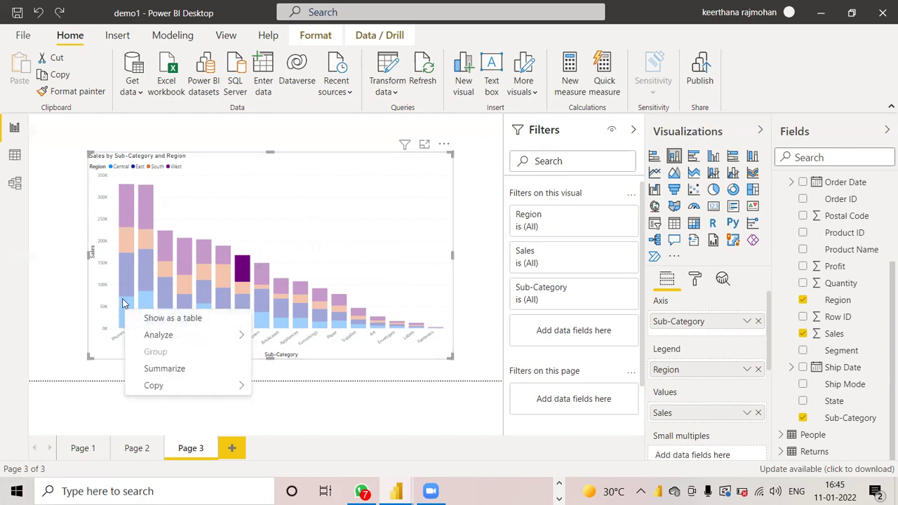
{"action": "key", "text": "Escape"}
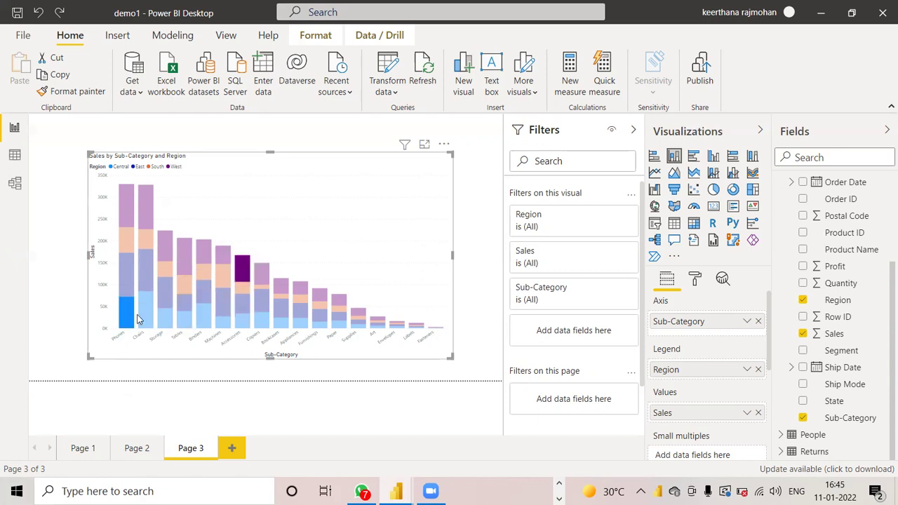
{"action": "right_click", "coordinate": [242, 275]}
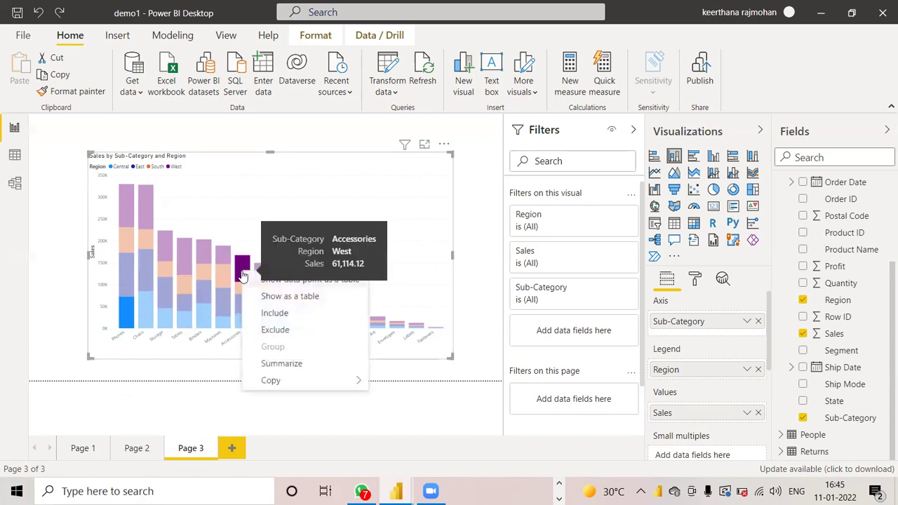
- Include only Phones Central and Accessories West, inspect the Included (2) filter, then undo it
{"action": "left_click", "coordinate": [273, 320]}
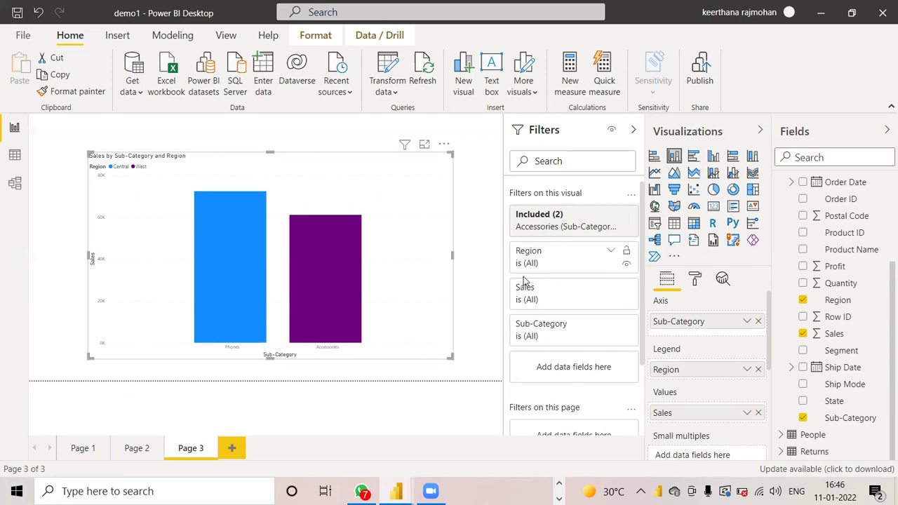
{"action": "left_click", "coordinate": [600, 224]}
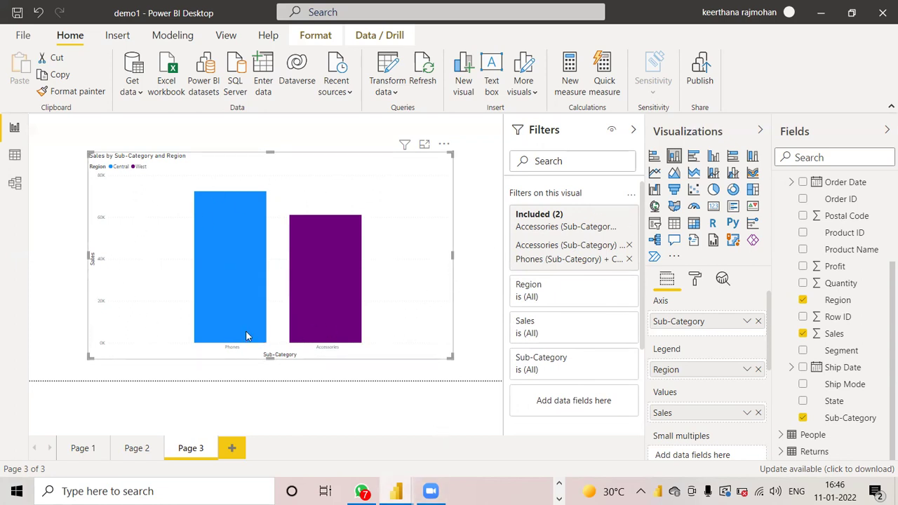
{"action": "left_click", "coordinate": [39, 15]}
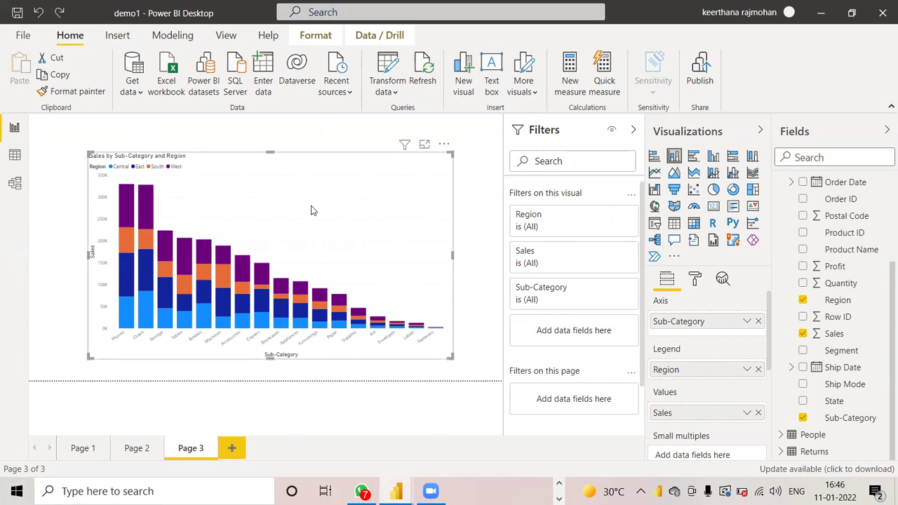
- Exclude the Phones West and Chairs West segments, creating an Excluded (2) visual filter
{"action": "left_click", "coordinate": [128, 207]}
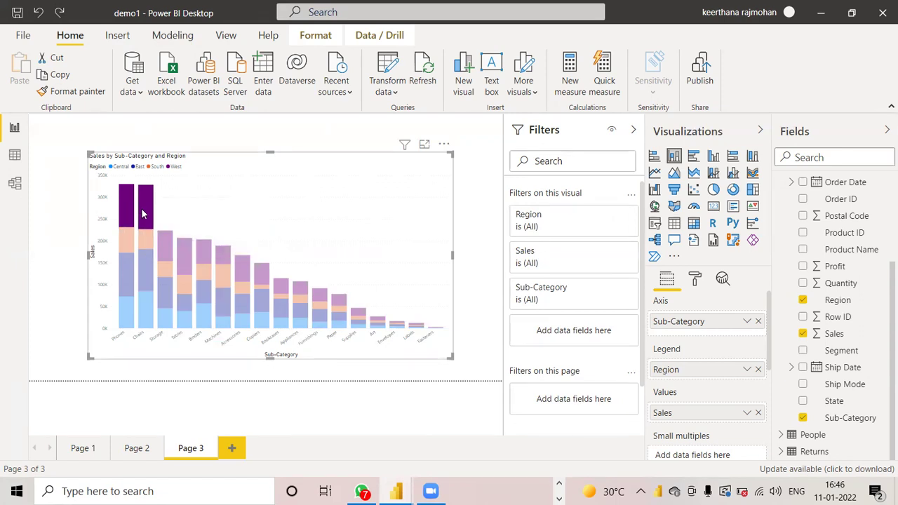
{"action": "mouse_move", "coordinate": [143, 214]}
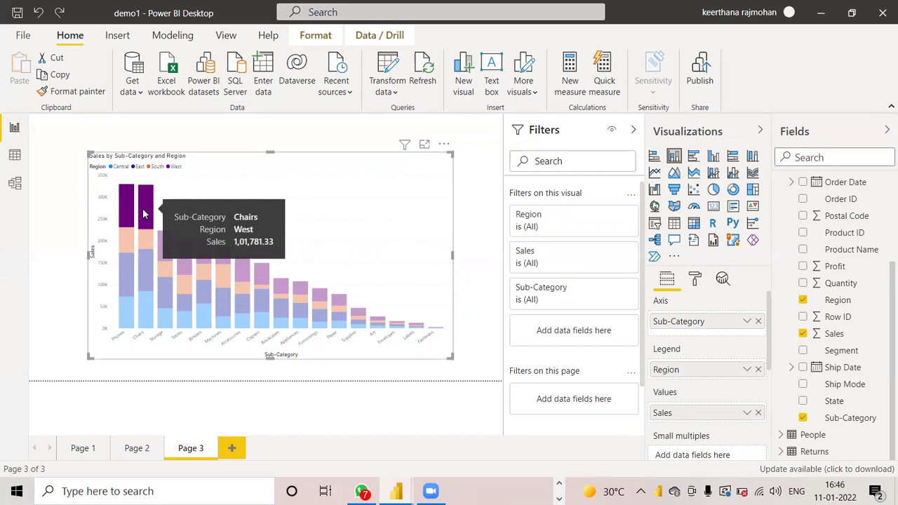
{"action": "right_click", "coordinate": [143, 213]}
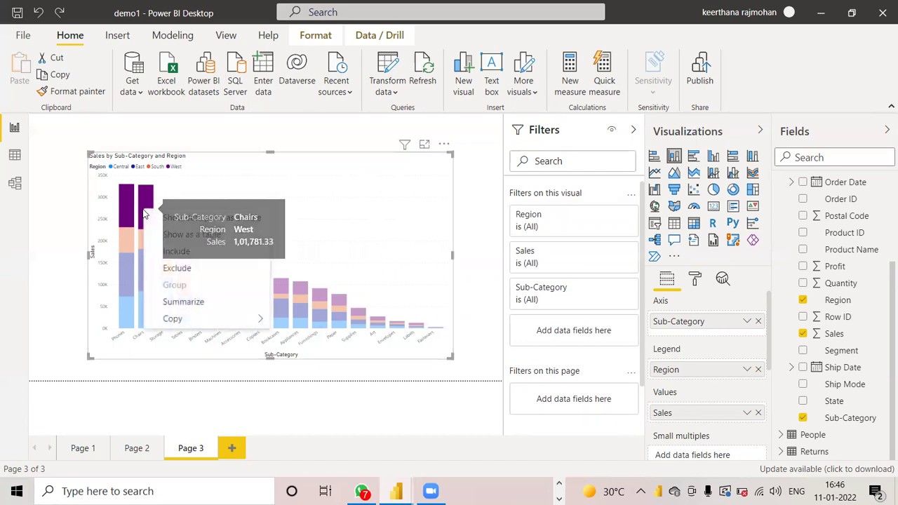
{"action": "left_click", "coordinate": [186, 269]}
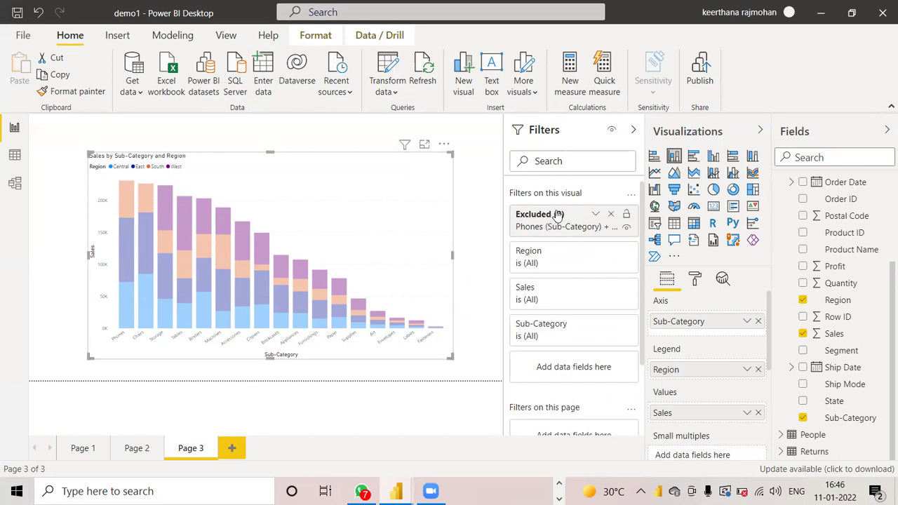
- Expand the Excluded (2) filter card to list Phones and Chairs, and dismiss the low-battery notice
{"action": "left_click", "coordinate": [557, 214]}
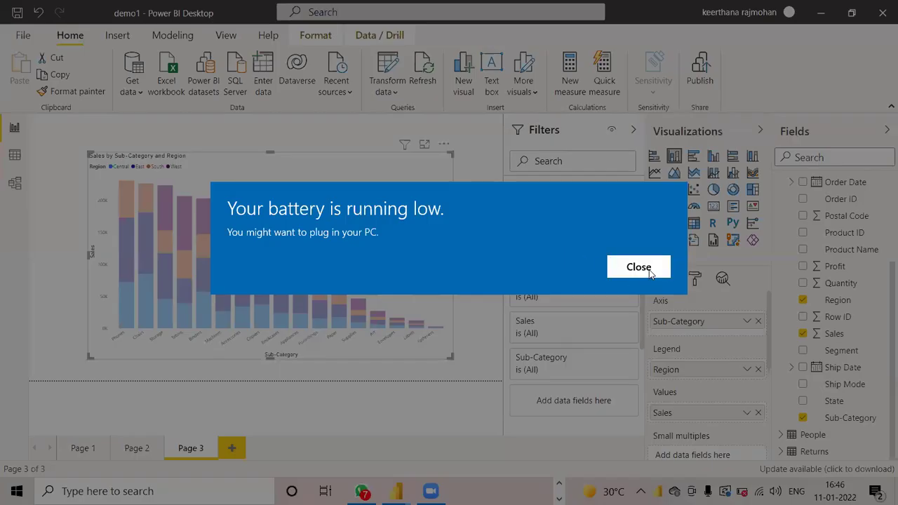
{"action": "left_click", "coordinate": [648, 269]}
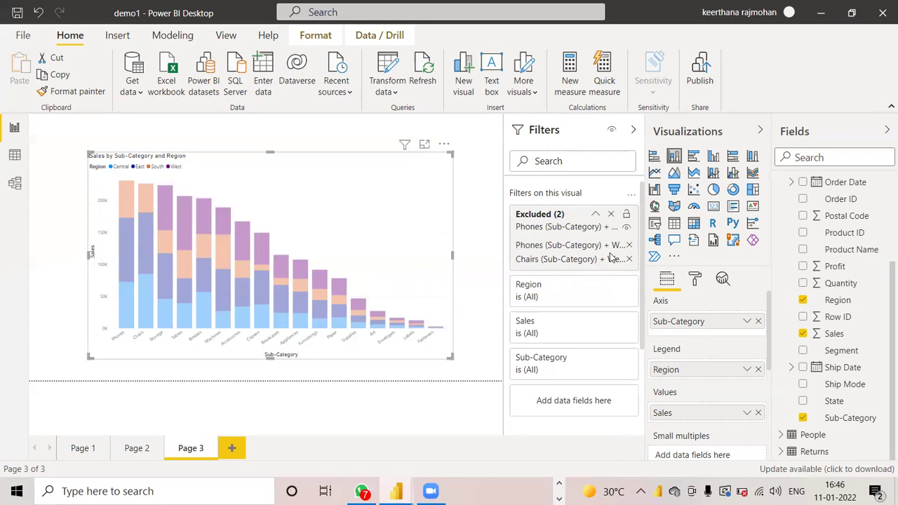